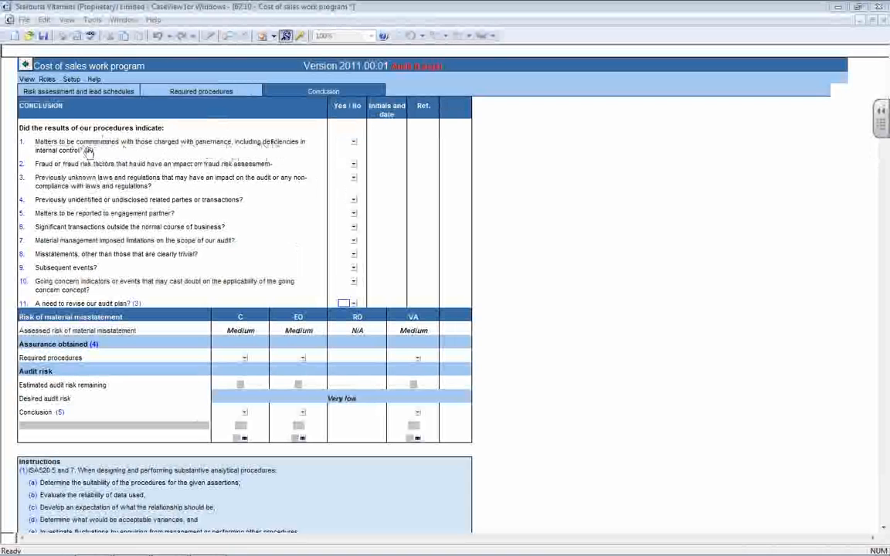
- Try No as the answer to question 1 on matters to be communicated, change it to Yes and dismiss the message
click(352, 147)
click(347, 173)
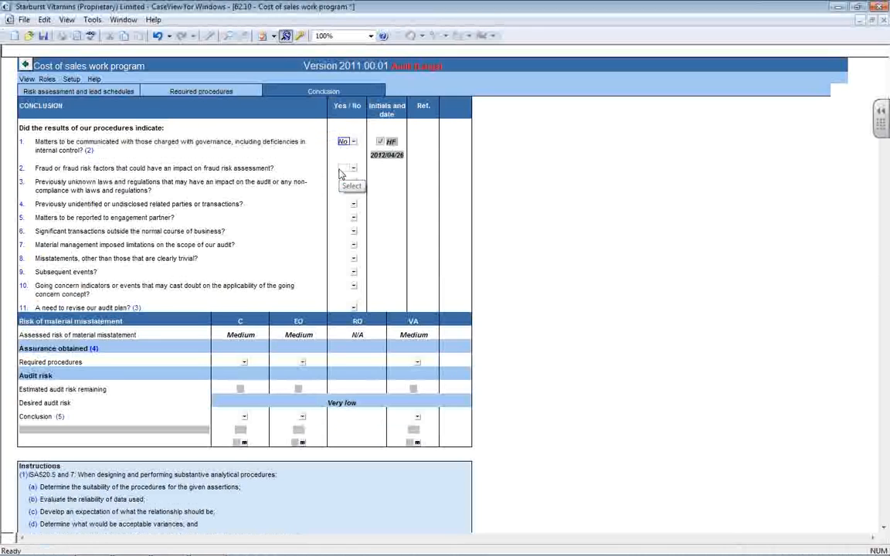
click(354, 142)
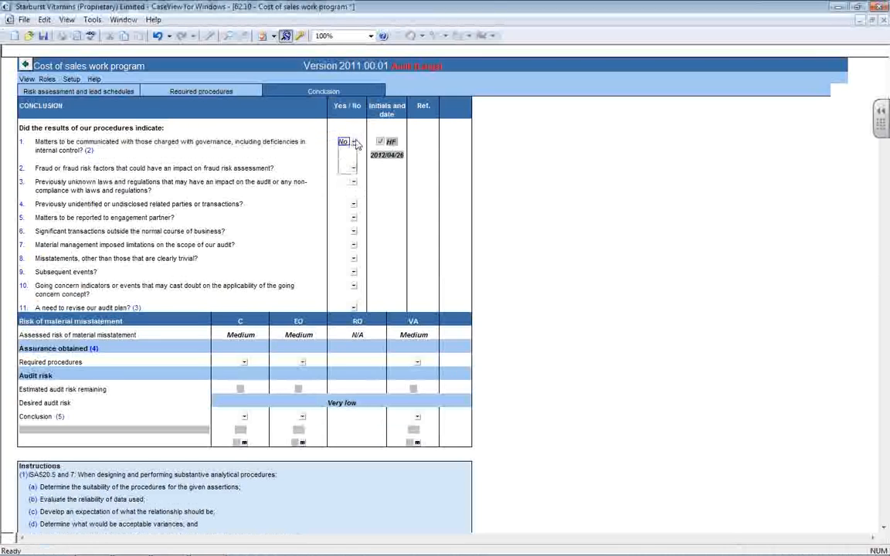
click(348, 160)
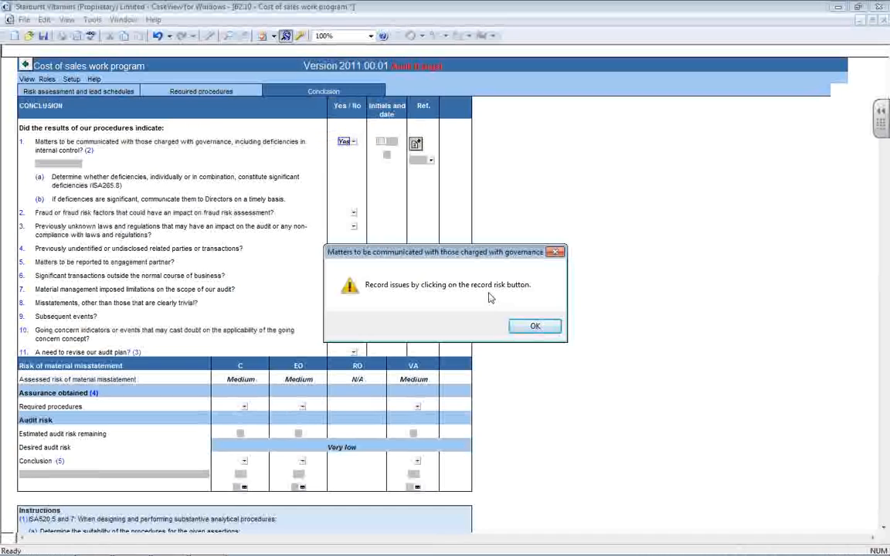
click(534, 328)
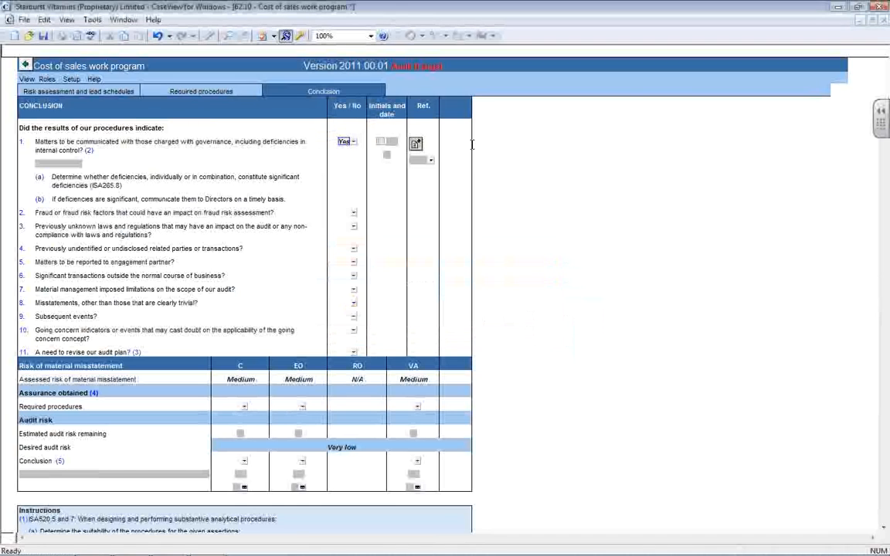
- Open question 1's linked management report, view its control environment and control activities weakness reports, and close it with saving
click(415, 143)
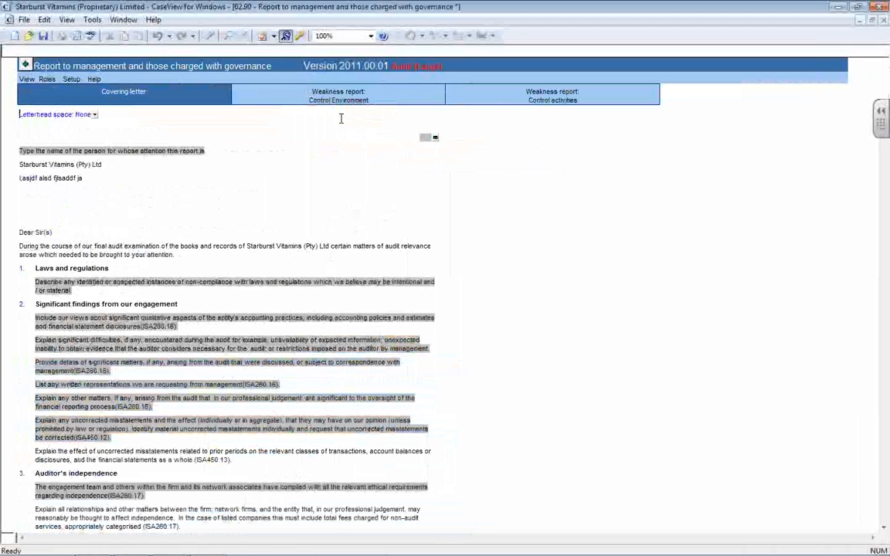
click(319, 94)
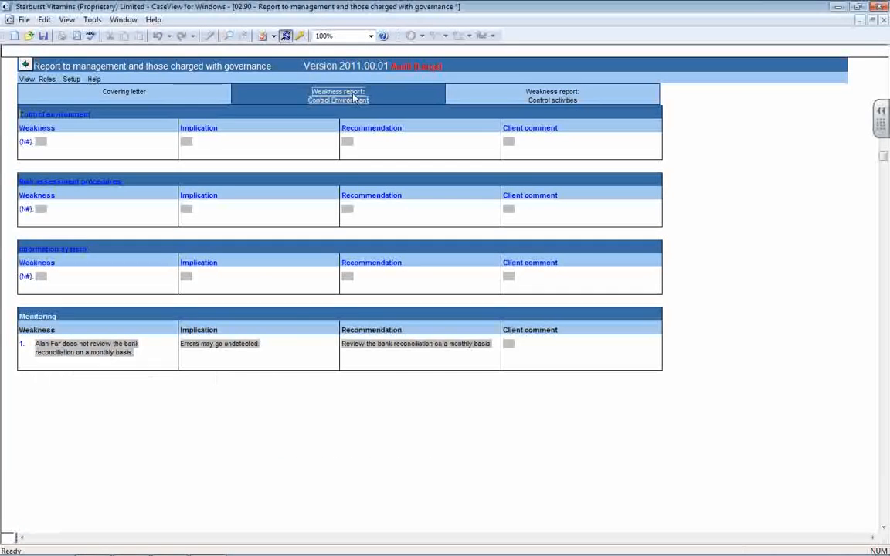
click(562, 100)
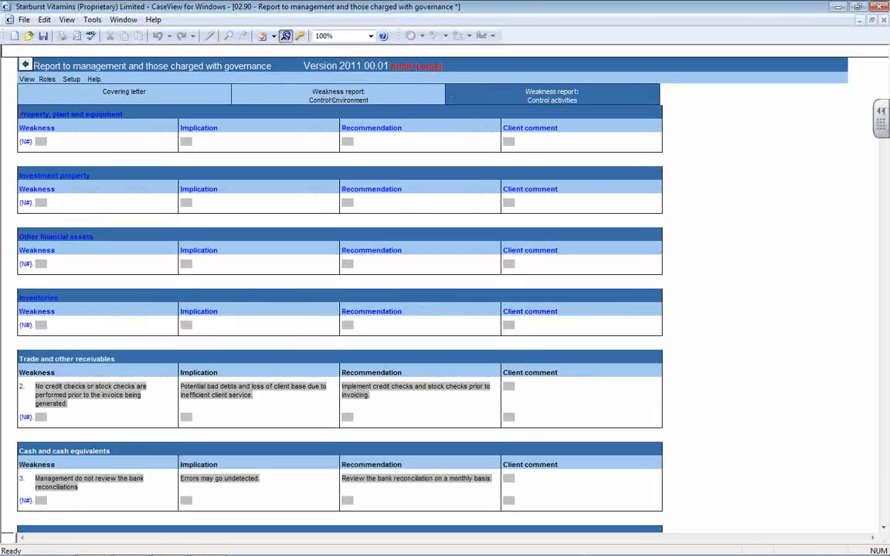
click(885, 21)
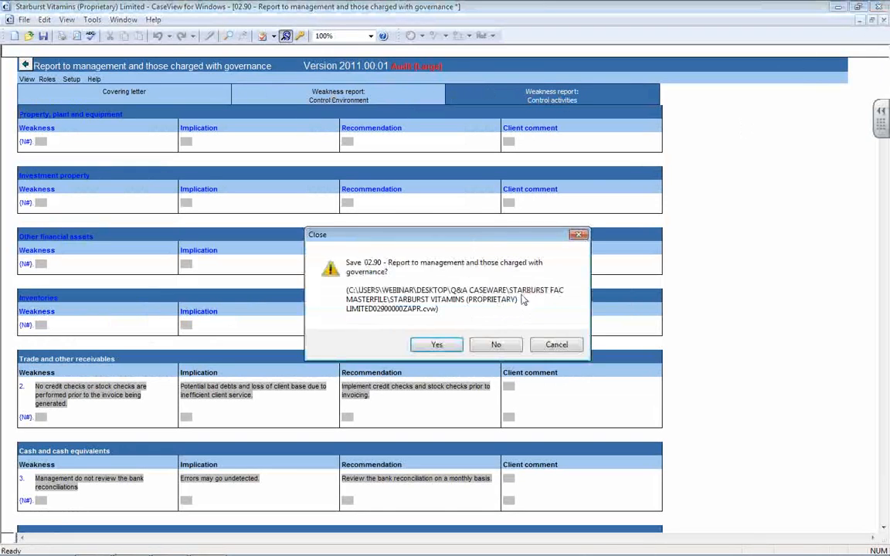
click(437, 346)
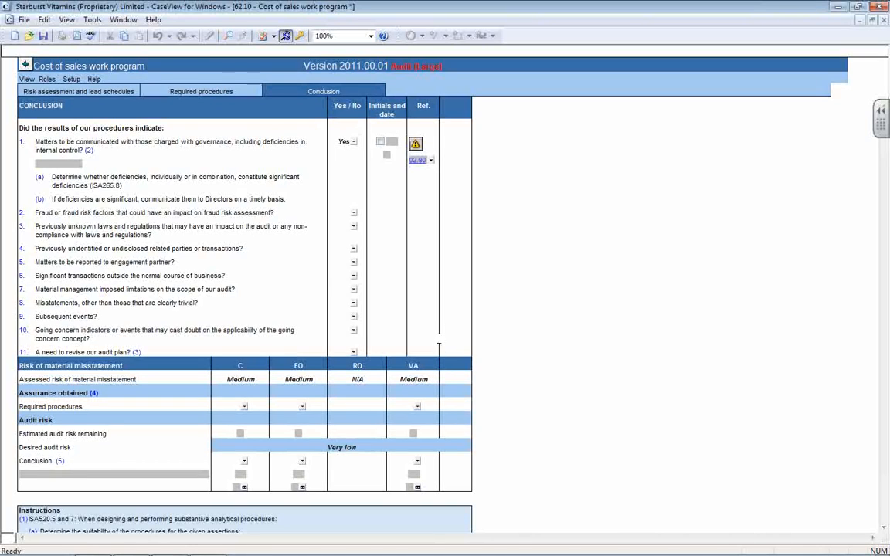
- Go through question 1's follow-up procedures (a) and (b) and its text field, and clear the answer to question 1
click(91, 184)
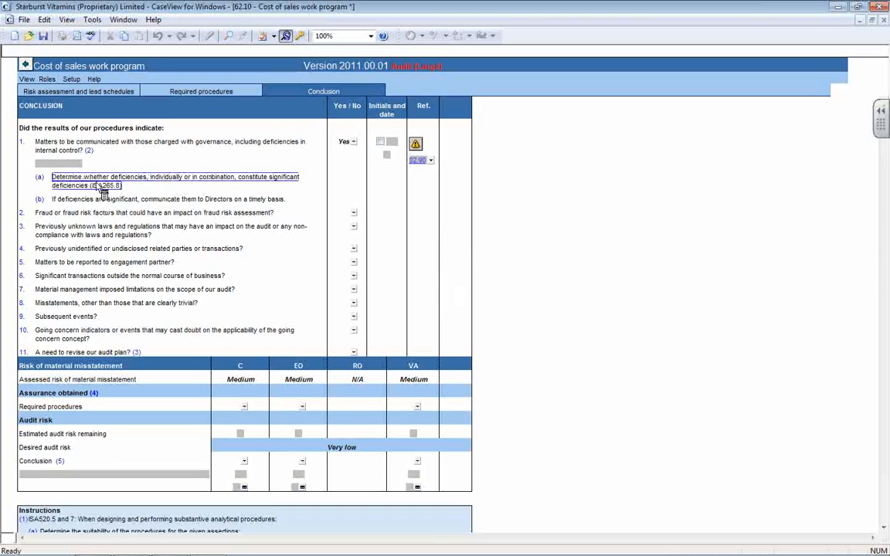
click(100, 200)
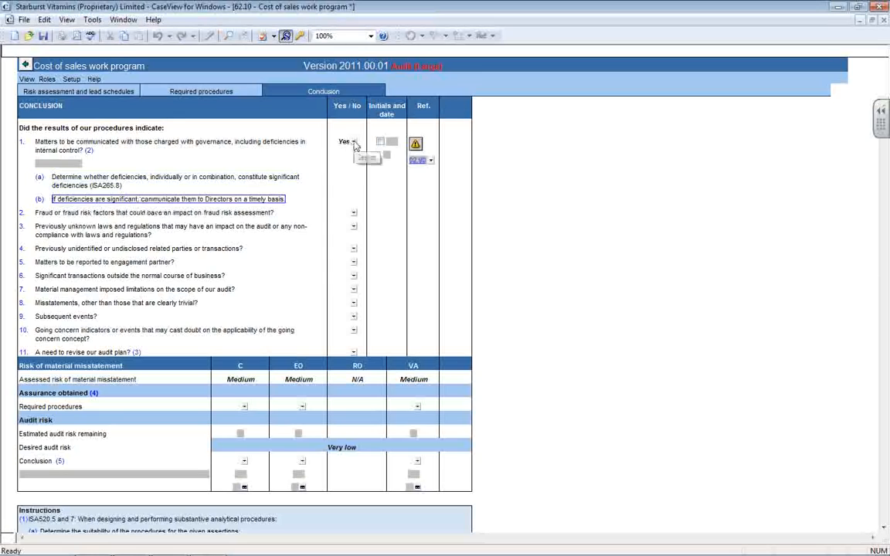
click(53, 163)
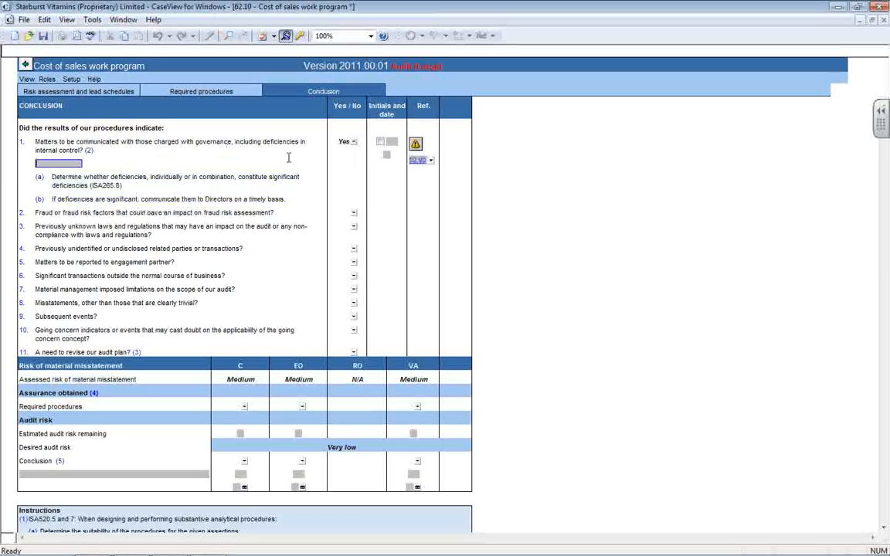
click(354, 142)
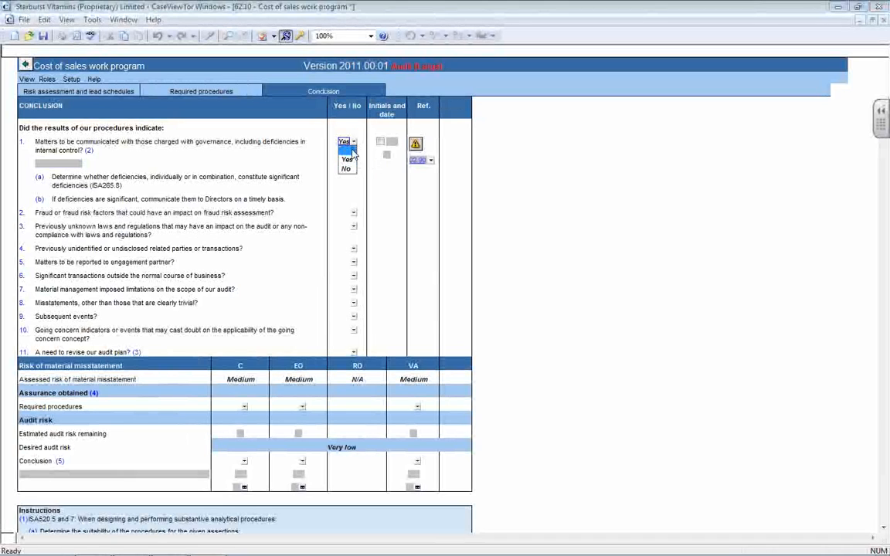
click(351, 152)
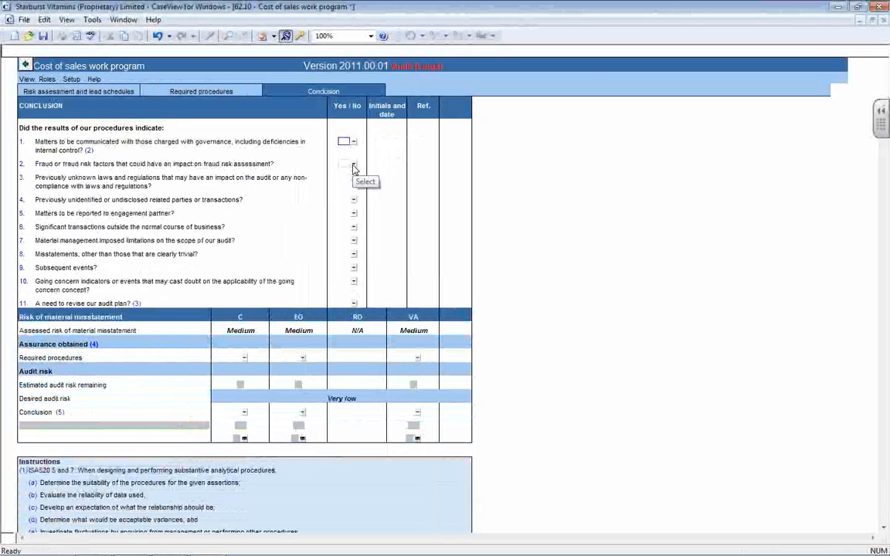
- Answer question 2 on fraud risk factors with Yes and insert a text field below its procedure (b)
click(353, 165)
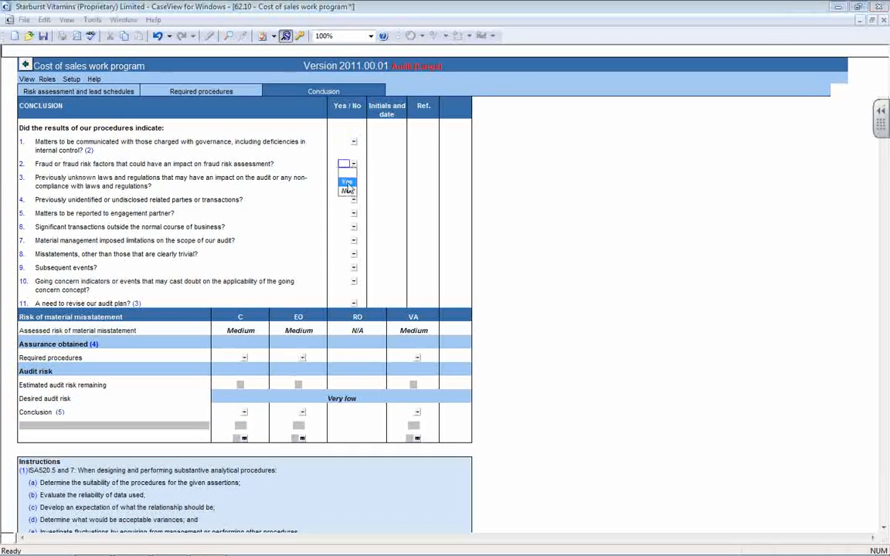
click(347, 183)
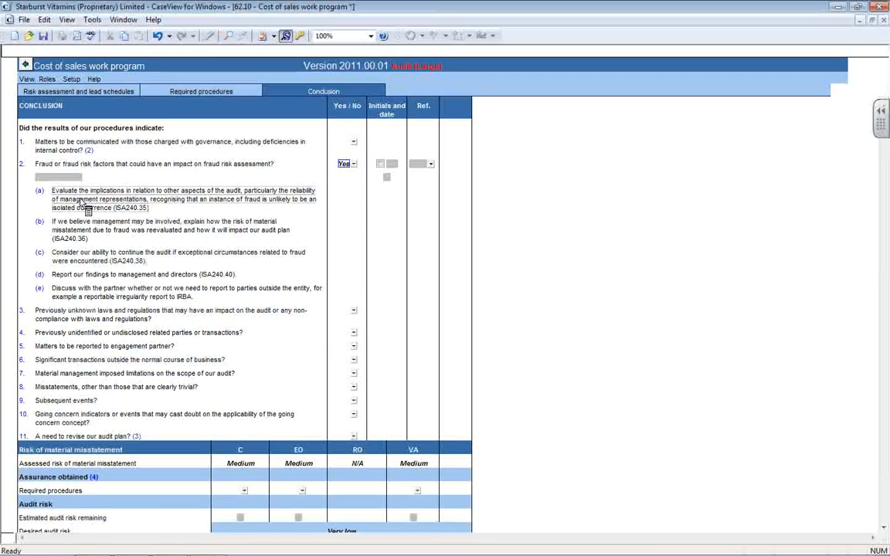
click(129, 225)
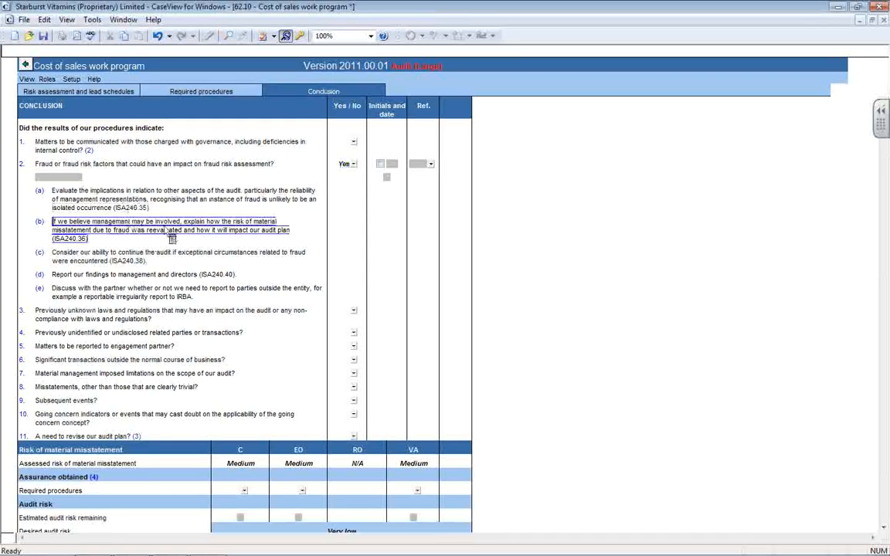
right_click(164, 230)
click(204, 238)
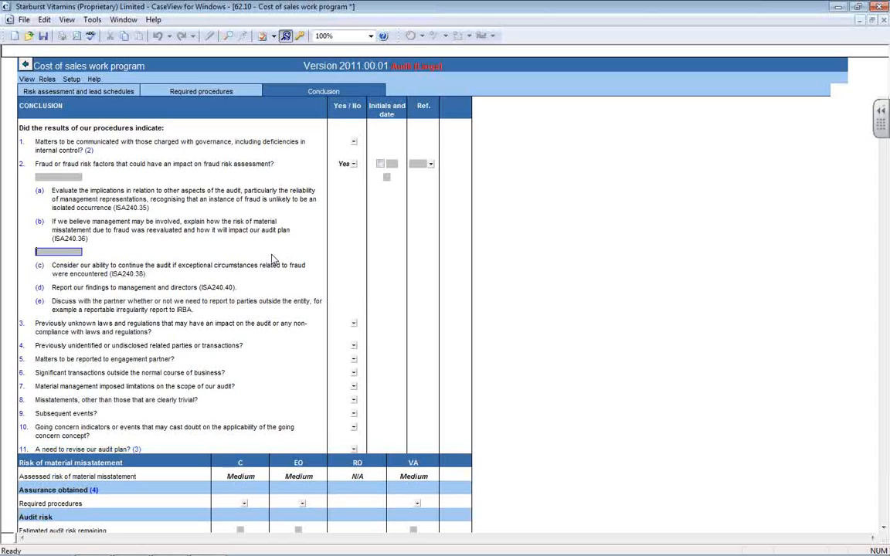
- Remove the text field below question 2's procedure (b) and clear the answer to question 2
right_click(67, 254)
click(112, 257)
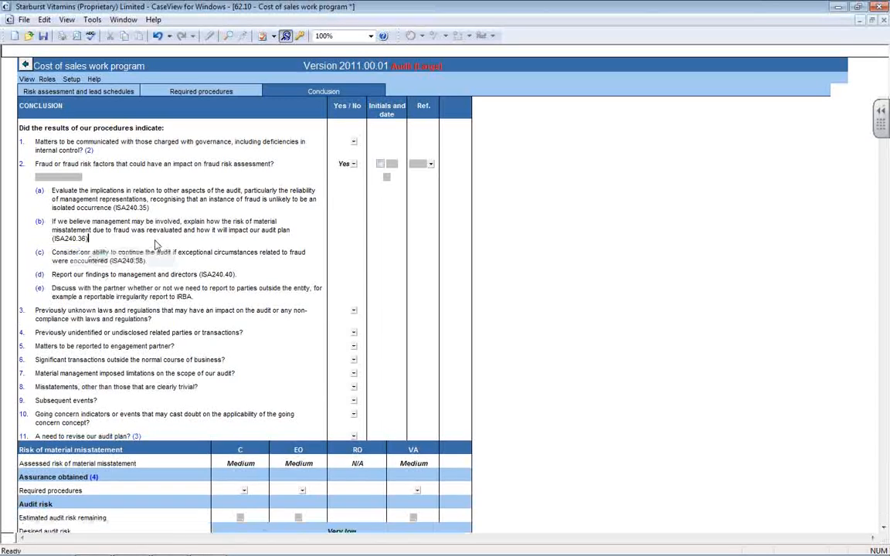
click(353, 164)
click(353, 174)
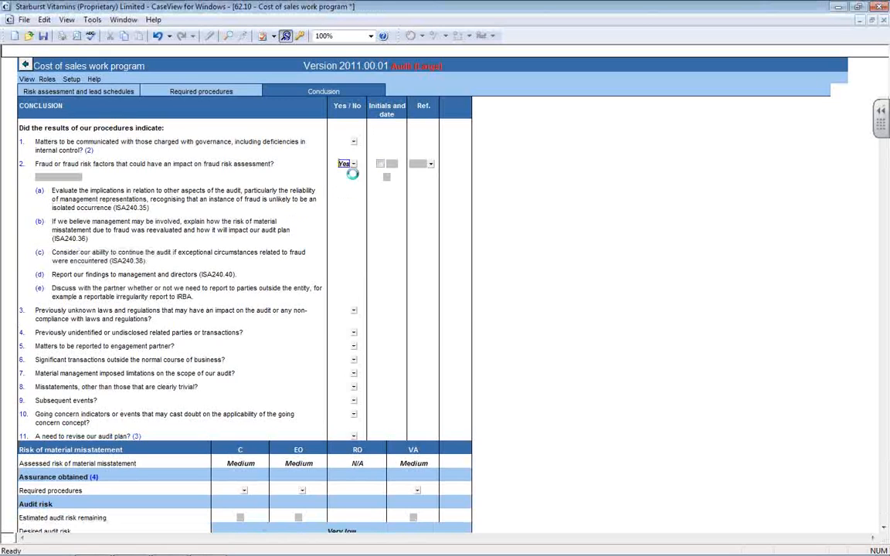
- Answer question 3 on previously unknown laws and regulations with Yes to show its procedures, and reset the answer to blank
click(353, 177)
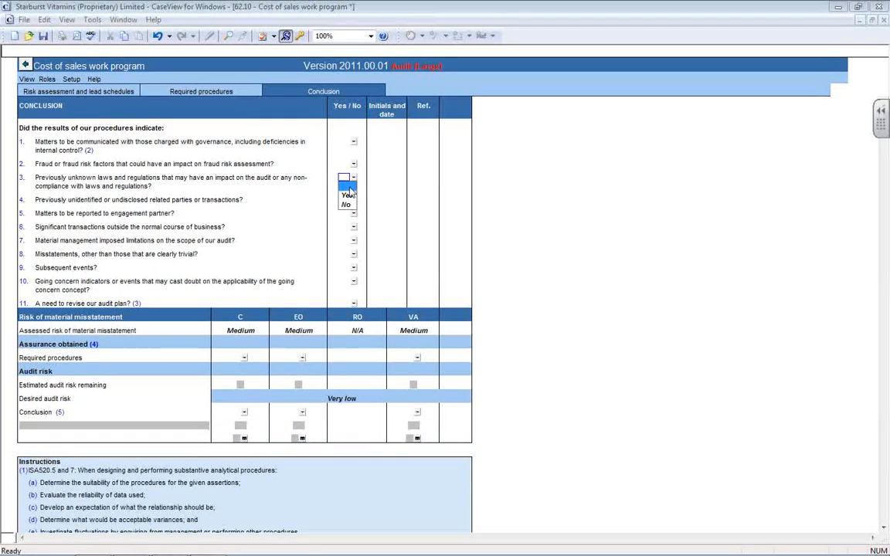
click(348, 197)
click(347, 178)
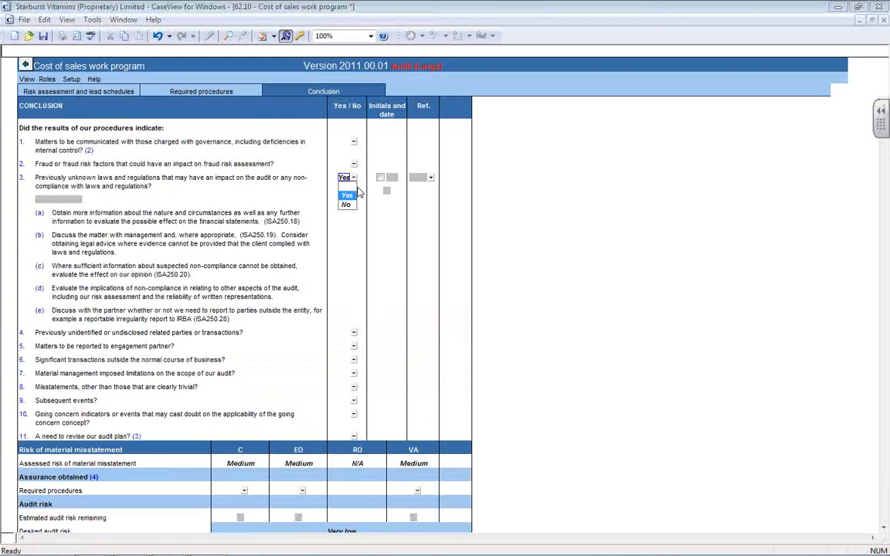
click(348, 185)
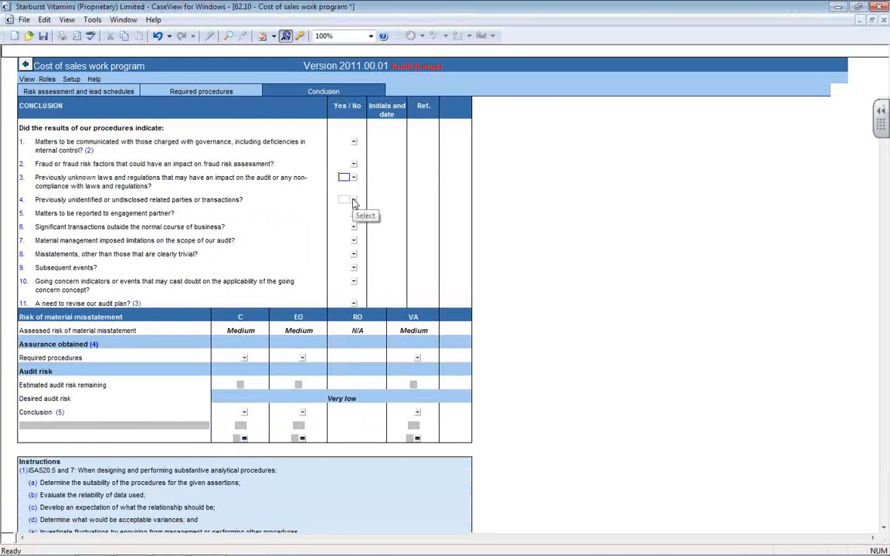
- Answer question 4 on unidentified or undisclosed related parties with Yes to show its procedures, and reset the answer to blank
click(353, 200)
click(349, 215)
click(353, 200)
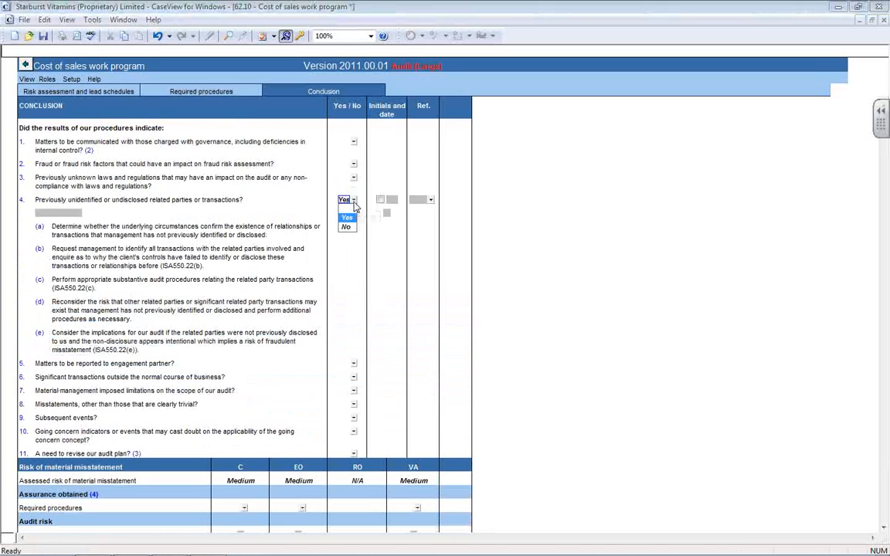
click(348, 208)
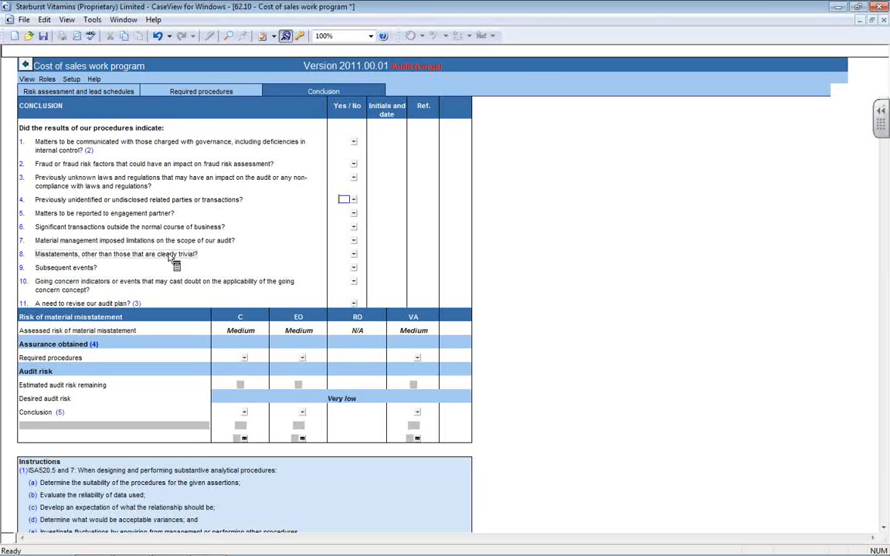
- Answer question 8 on misstatements that are not clearly trivial with Yes to show its procedures, and reset the answer to blank
click(343, 255)
click(343, 270)
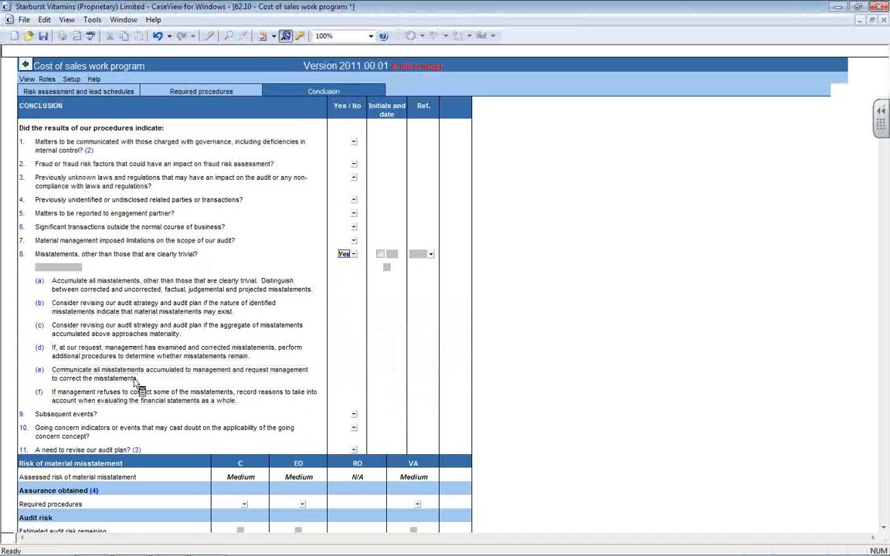
click(354, 254)
click(345, 262)
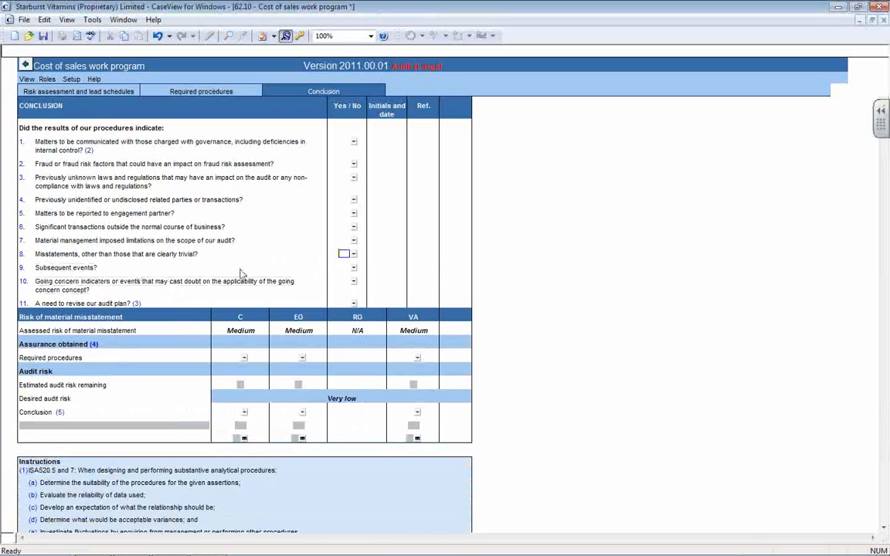
- Answer question 9 on subsequent events with Yes, and open and submit its record in the subsequent events work program
click(355, 270)
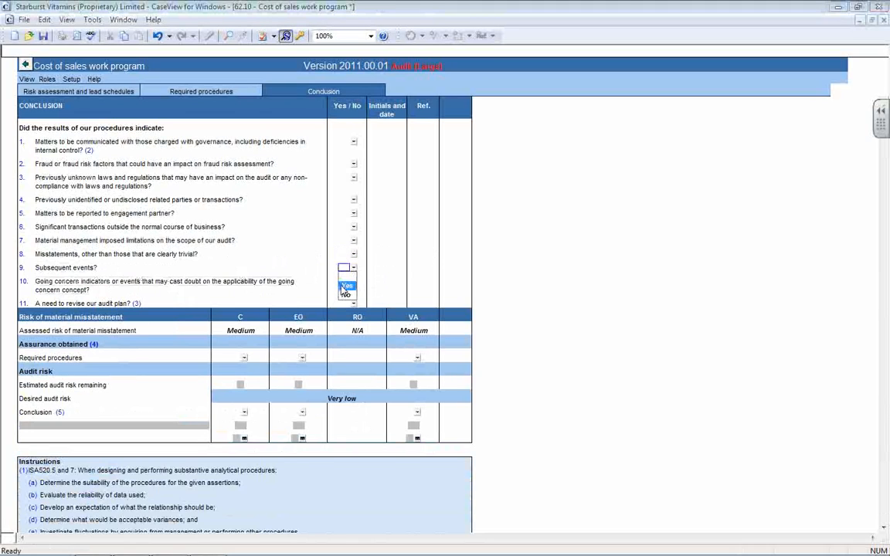
click(345, 286)
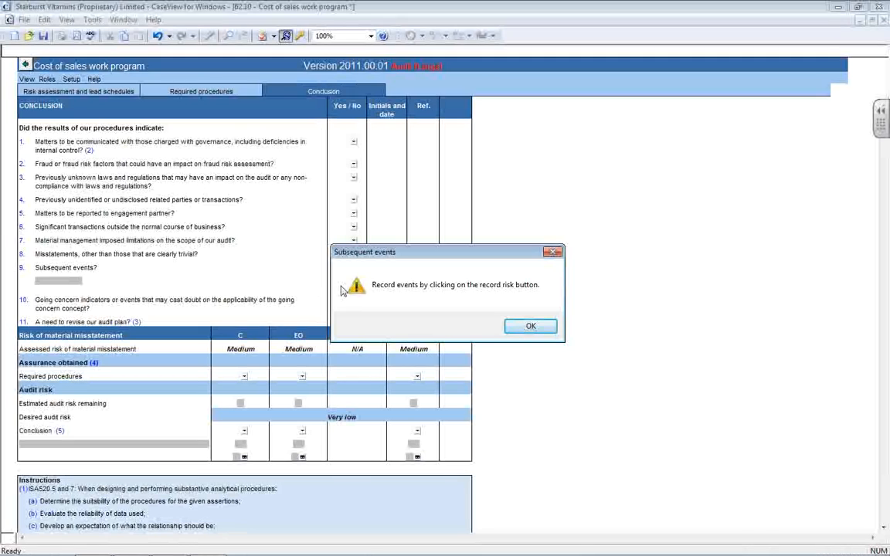
click(532, 327)
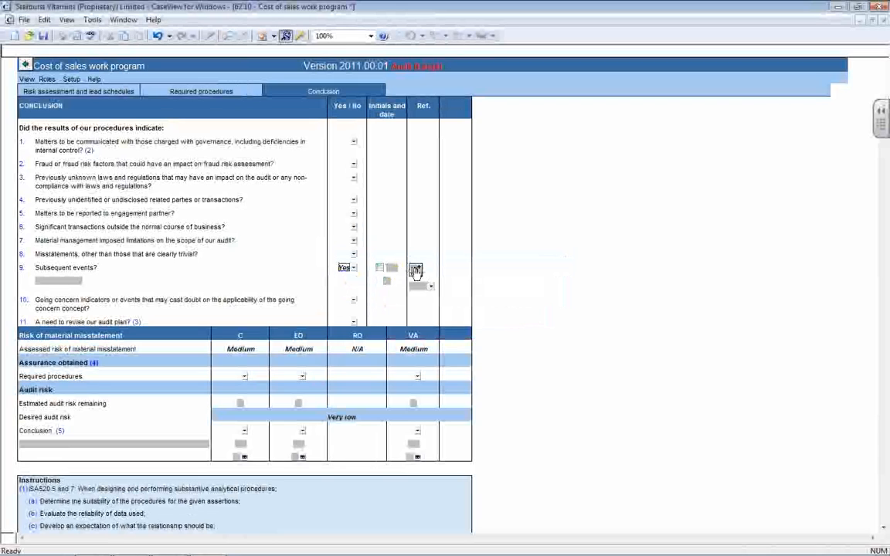
click(413, 277)
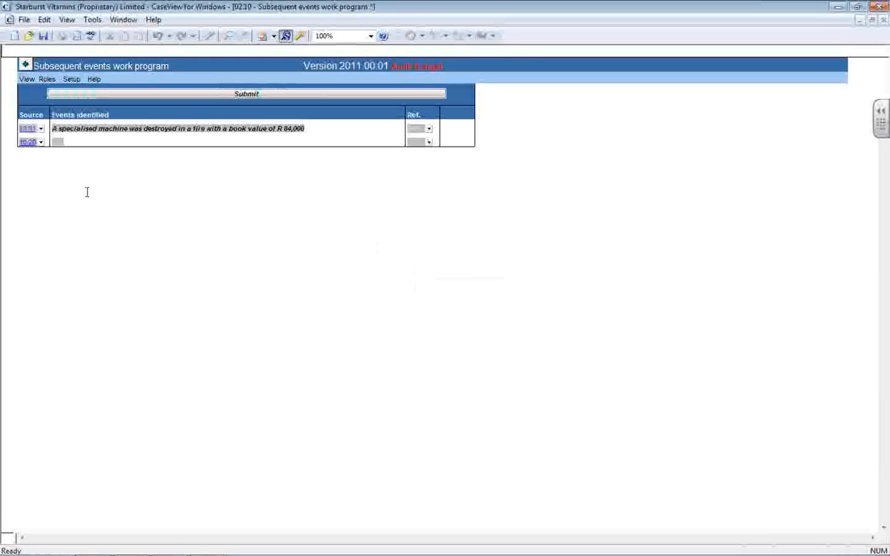
click(27, 142)
click(270, 96)
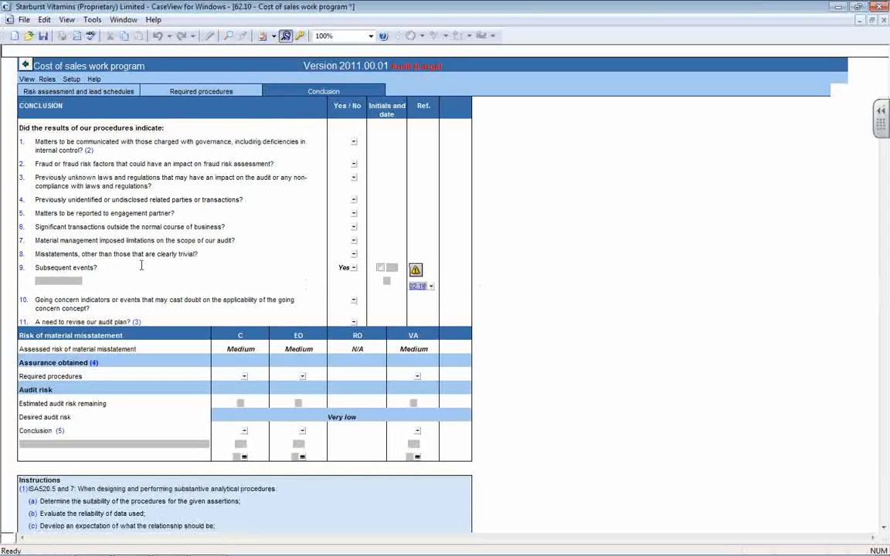
- Select question 9's text field, try its initials and date sign-off, and clear the answer to question 9
click(69, 282)
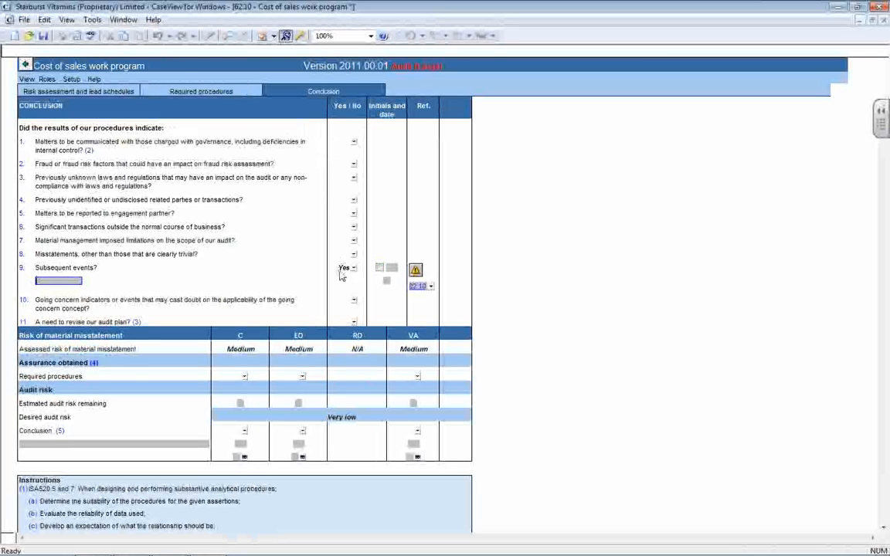
click(379, 268)
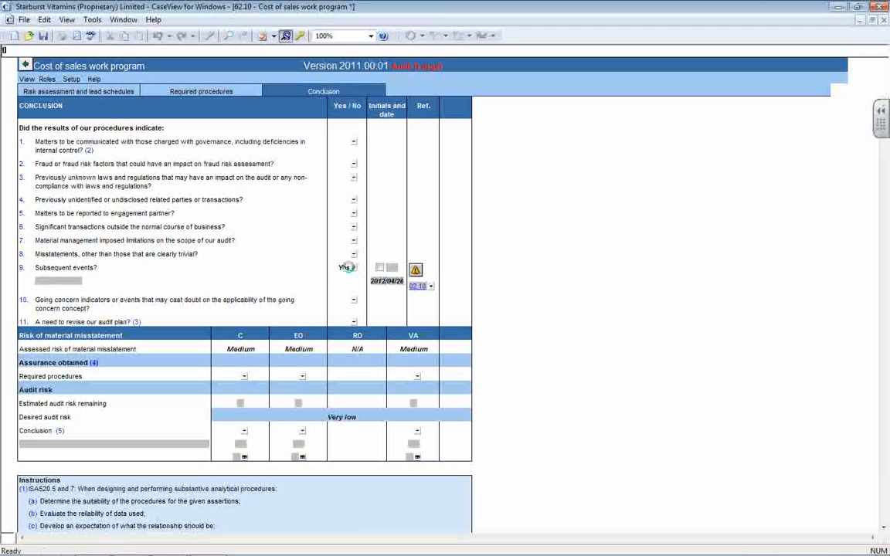
click(354, 267)
click(352, 278)
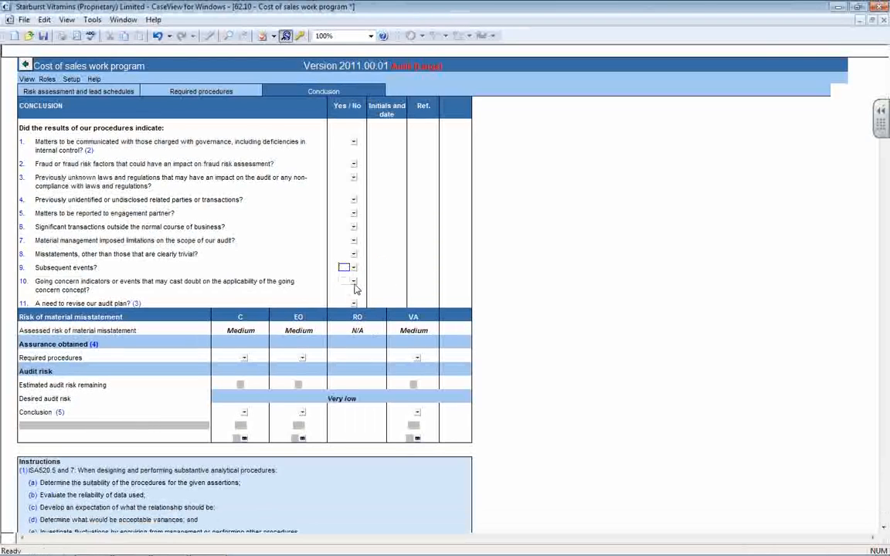
- Answer question 10 on going concern indicators with Yes, and open and submit its record in the going concern conclusion
click(354, 281)
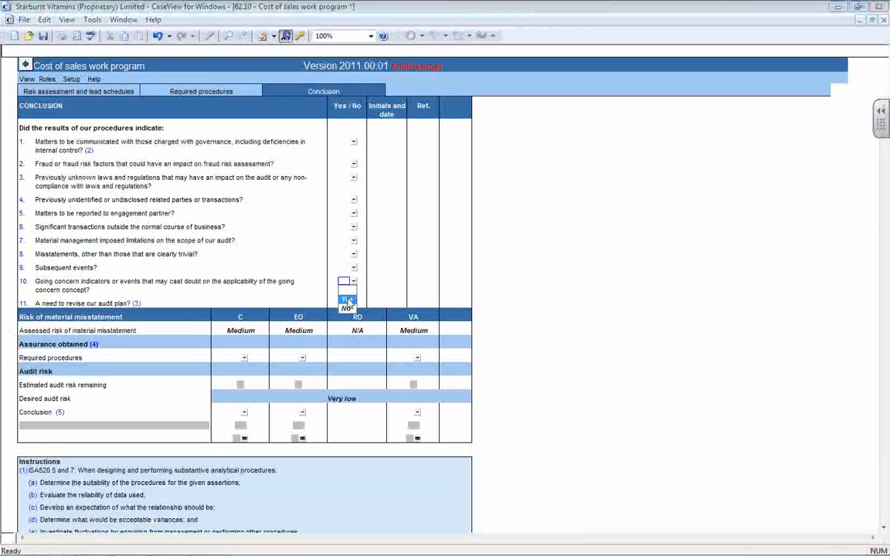
click(347, 298)
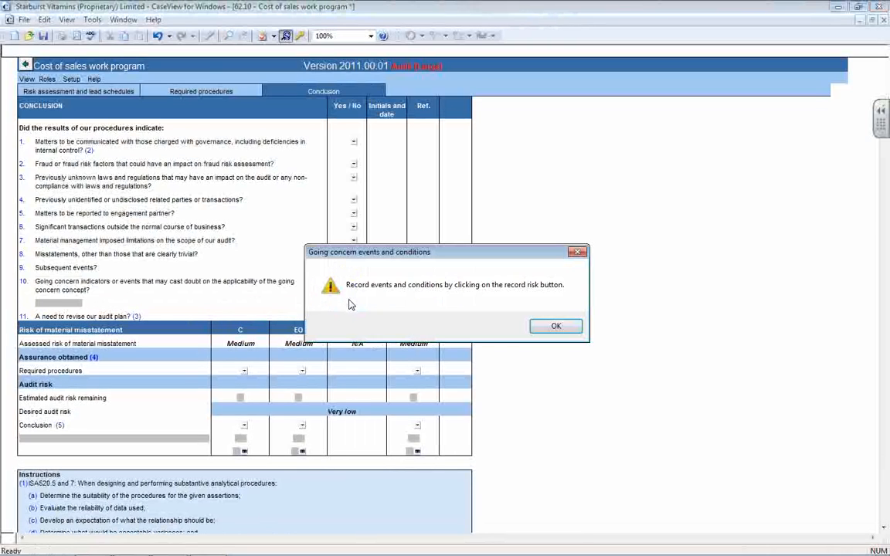
click(563, 332)
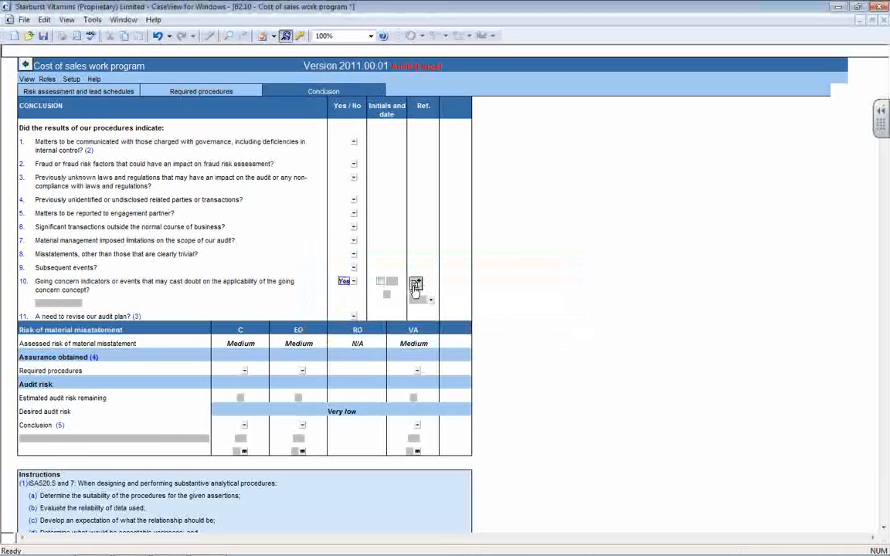
click(415, 286)
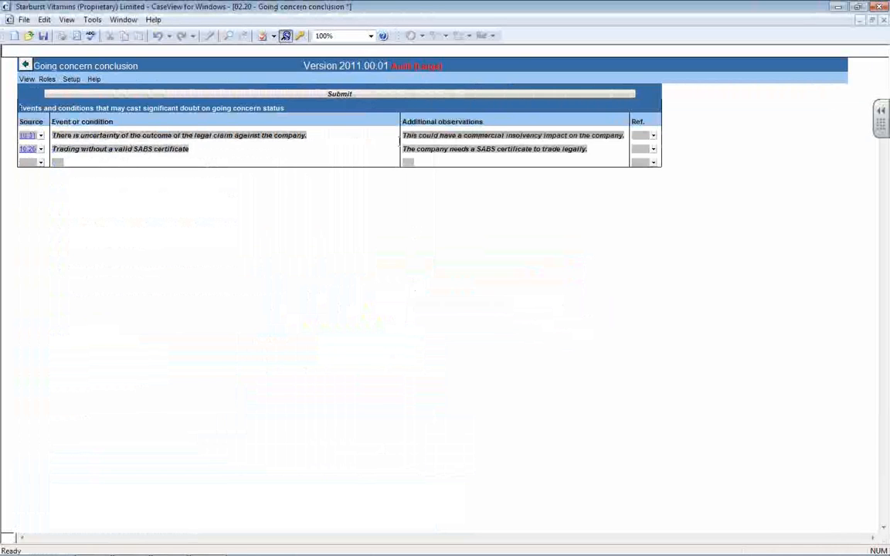
click(340, 94)
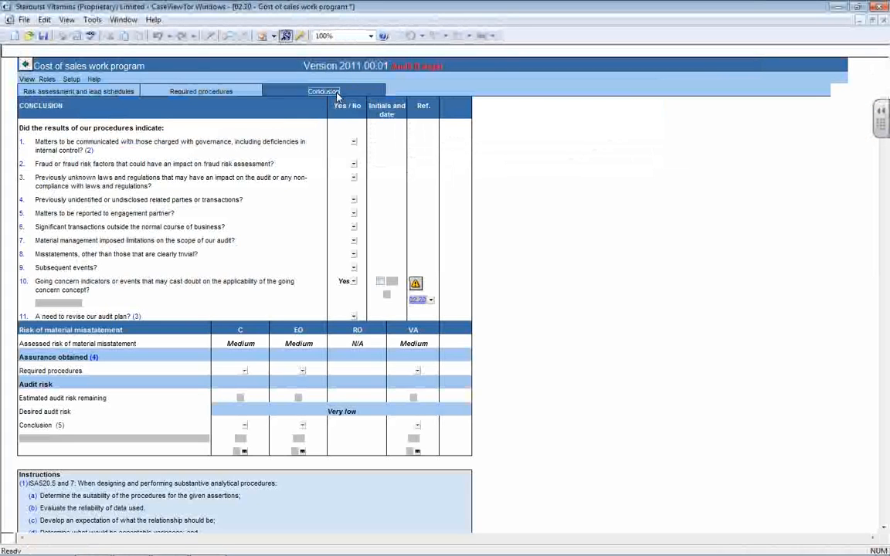